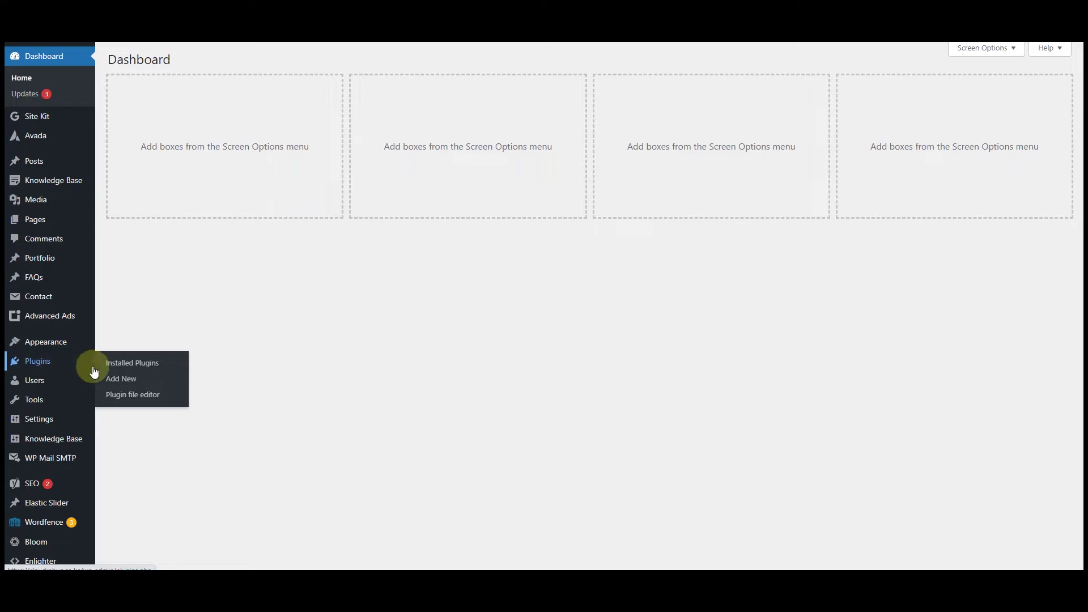
Step: Search Add Plugins for 'contact form 7', confirm it is active, and select the search text for replacement
{"action": "left_click", "coordinate": [122, 381]}
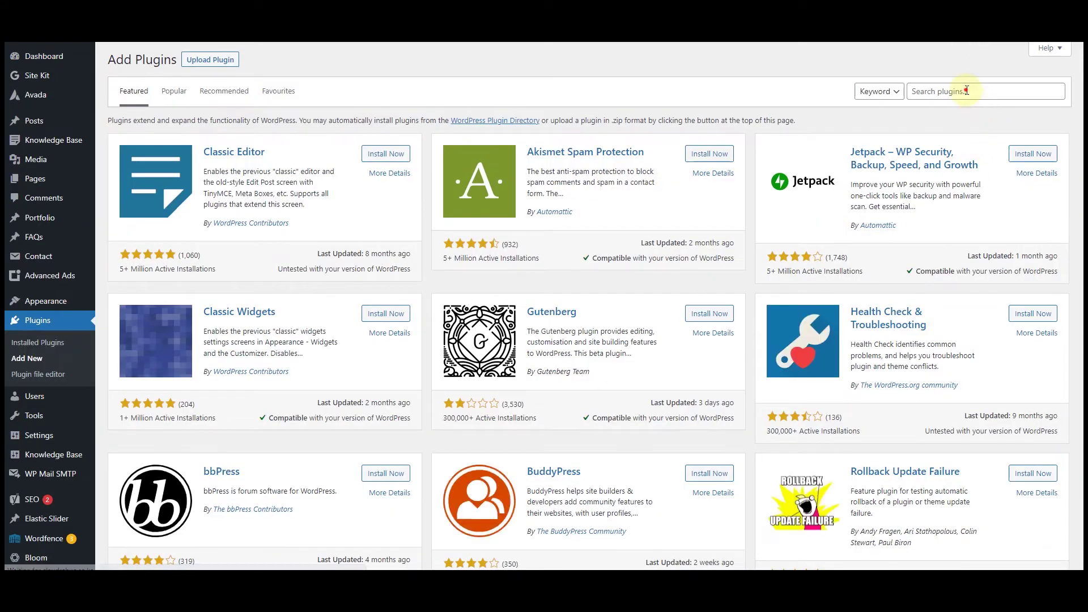
{"action": "left_click", "coordinate": [967, 91]}
{"action": "type", "text": "co"}
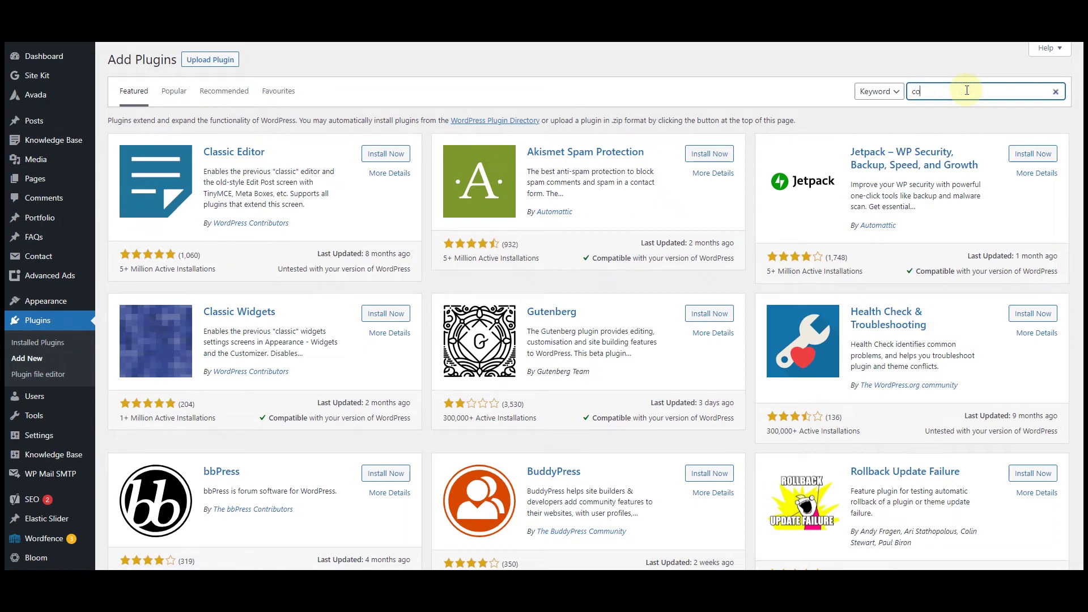
{"action": "type", "text": "ntact "}
{"action": "type", "text": "form "}
{"action": "type", "text": "7"}
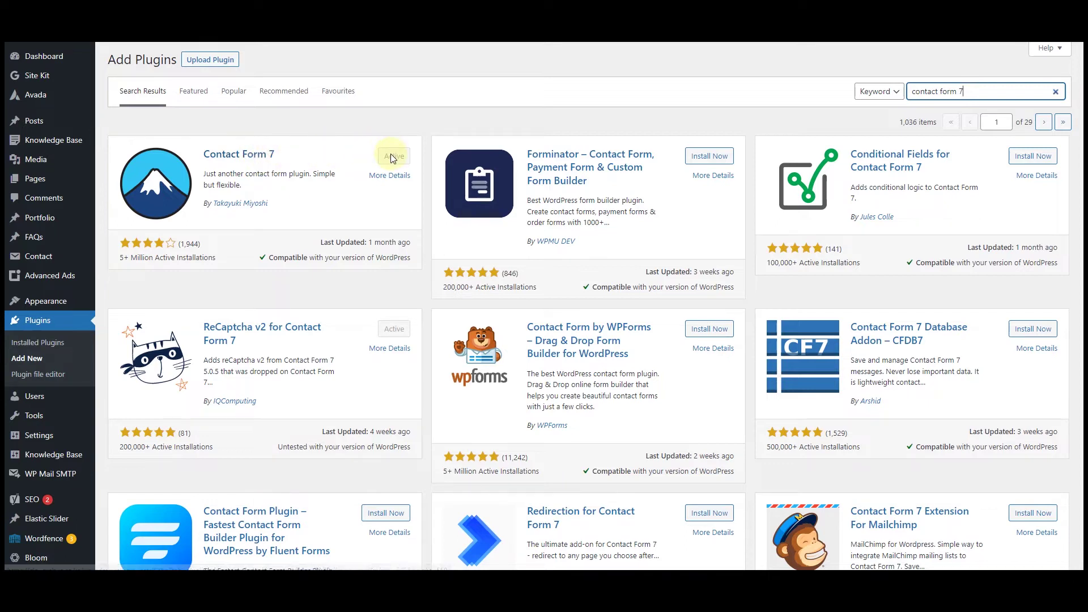
{"action": "left_click_drag", "start_coordinate": [971, 92], "coordinate": [912, 93]}
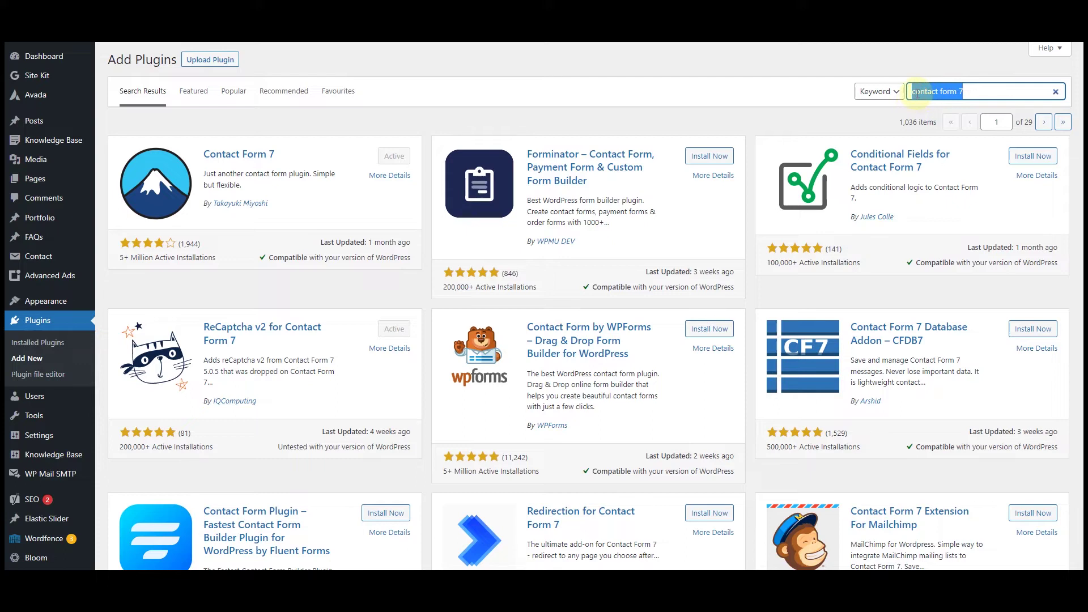
{"action": "type", "text": "c"}
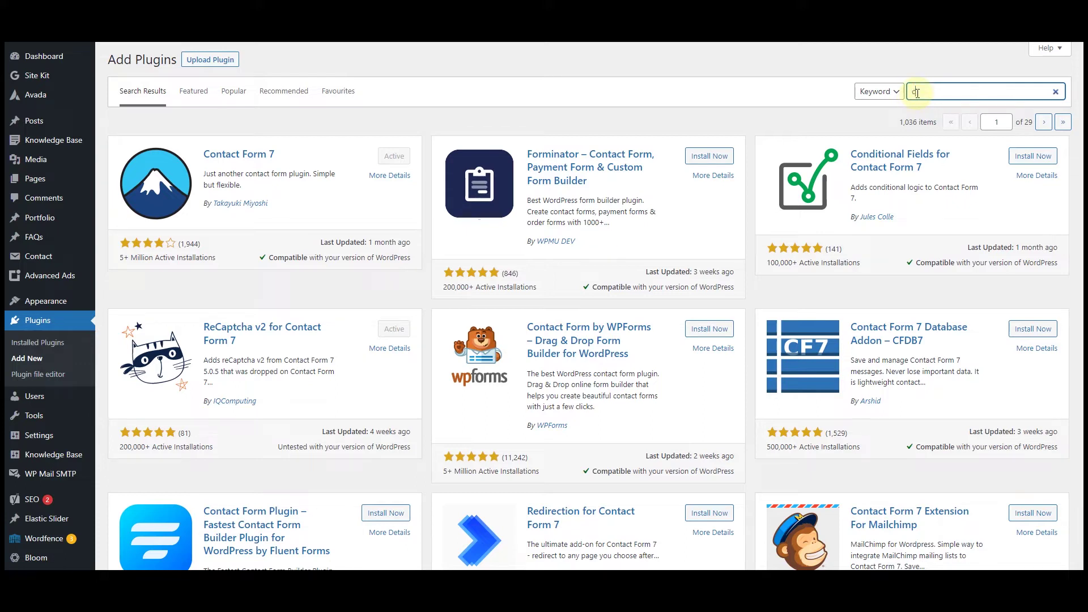
{"action": "type", "text": "fdb7"}
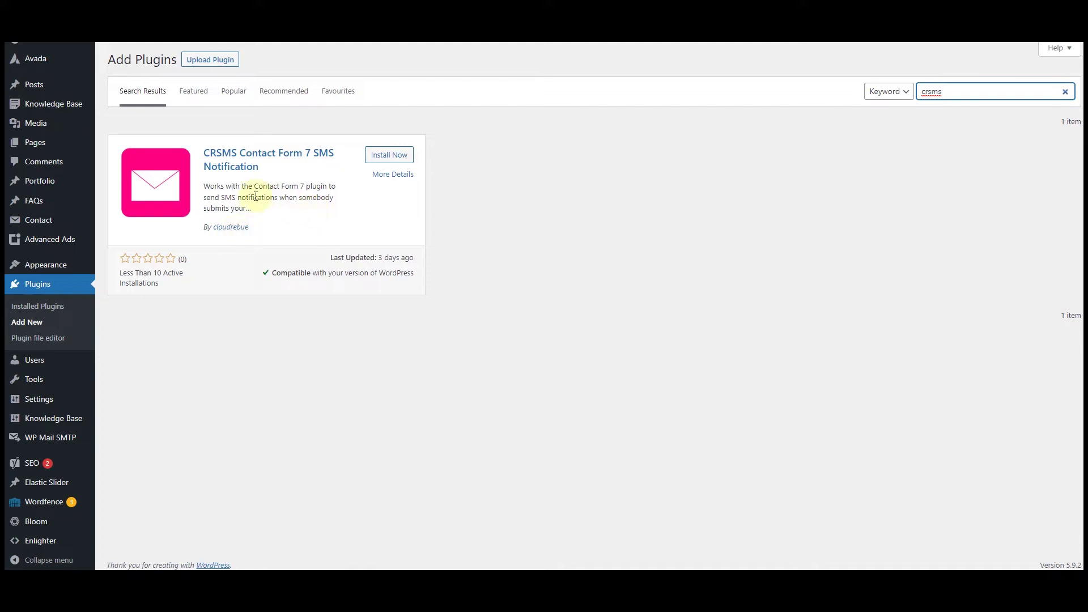
Step: Install and activate the CRSMS Contact Form 7 SMS Notification plugin found under 'crsms'
{"action": "left_click", "coordinate": [384, 159]}
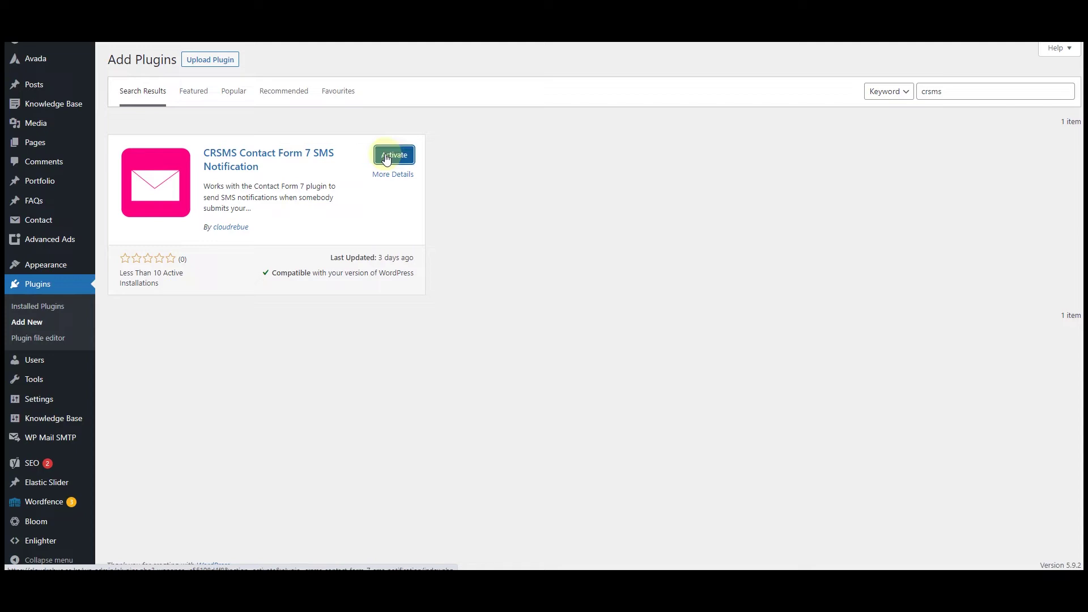
{"action": "left_click", "coordinate": [392, 158]}
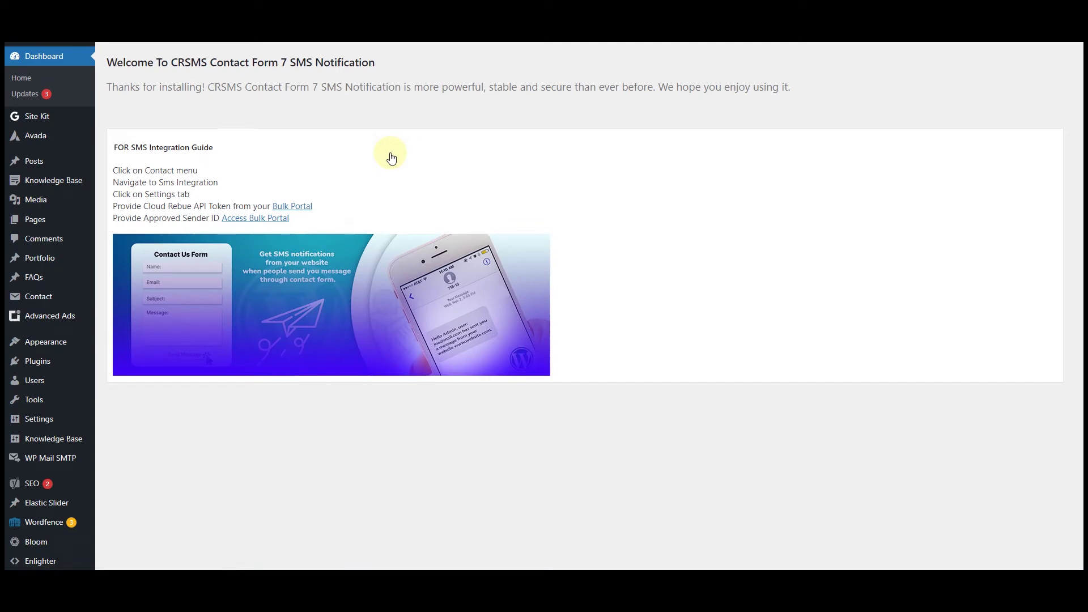
{"action": "scroll", "coordinate": [390, 157], "scroll_direction": "down", "scroll_amount": 1}
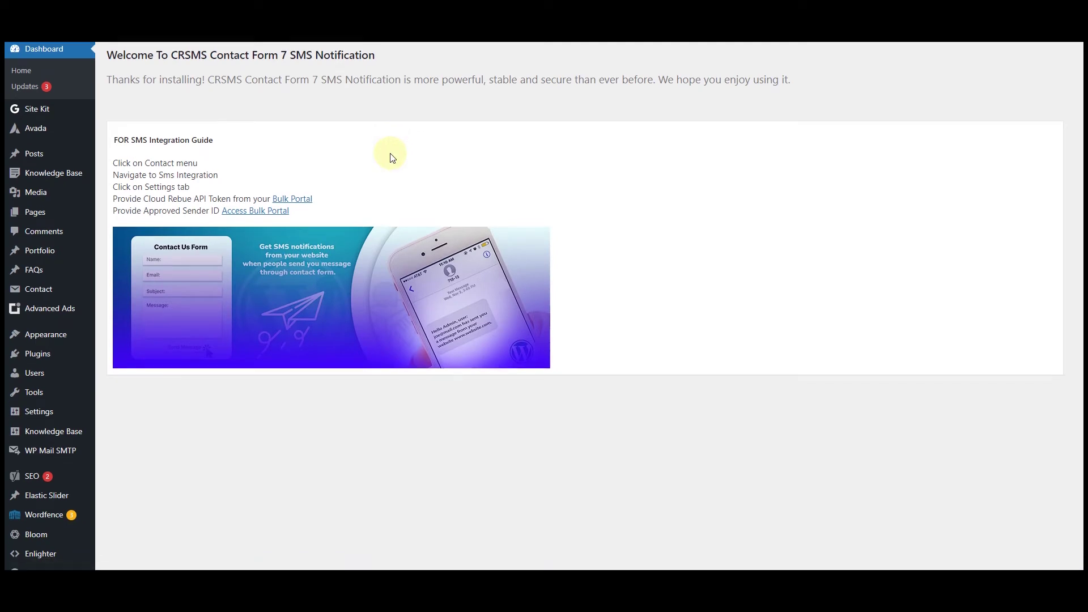
{"action": "scroll", "coordinate": [390, 157], "scroll_direction": "up", "scroll_amount": 1}
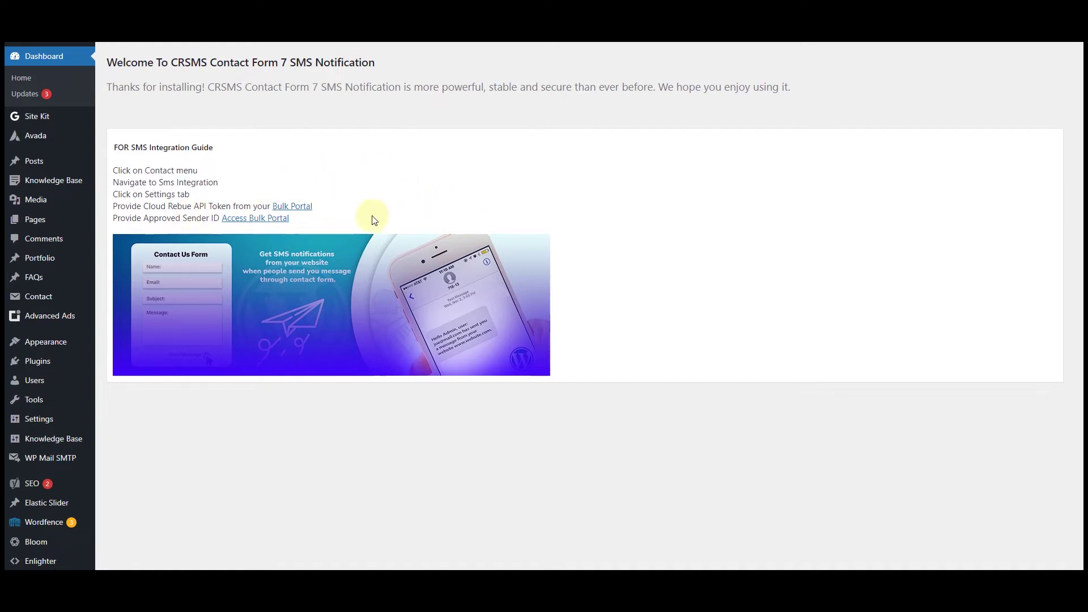
Step: Leave the plugin welcome guide for the Contact Forms list via the Contact sidebar menu
{"action": "left_click", "coordinate": [38, 299]}
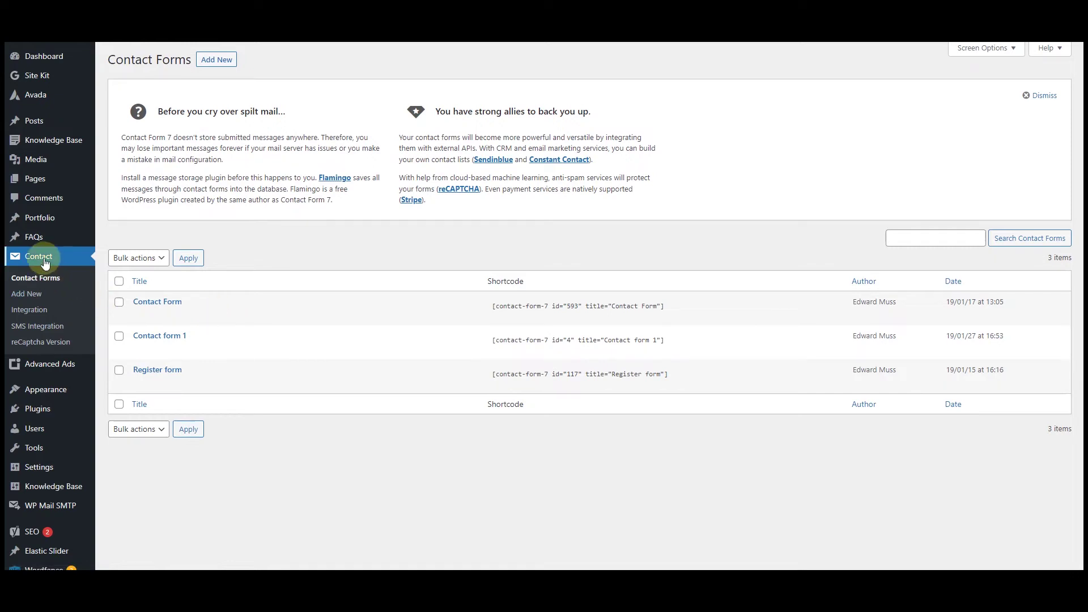
Step: Paste the Cloud Rebue API token from the notes into the SMS Integration settings
{"action": "left_click", "coordinate": [37, 327]}
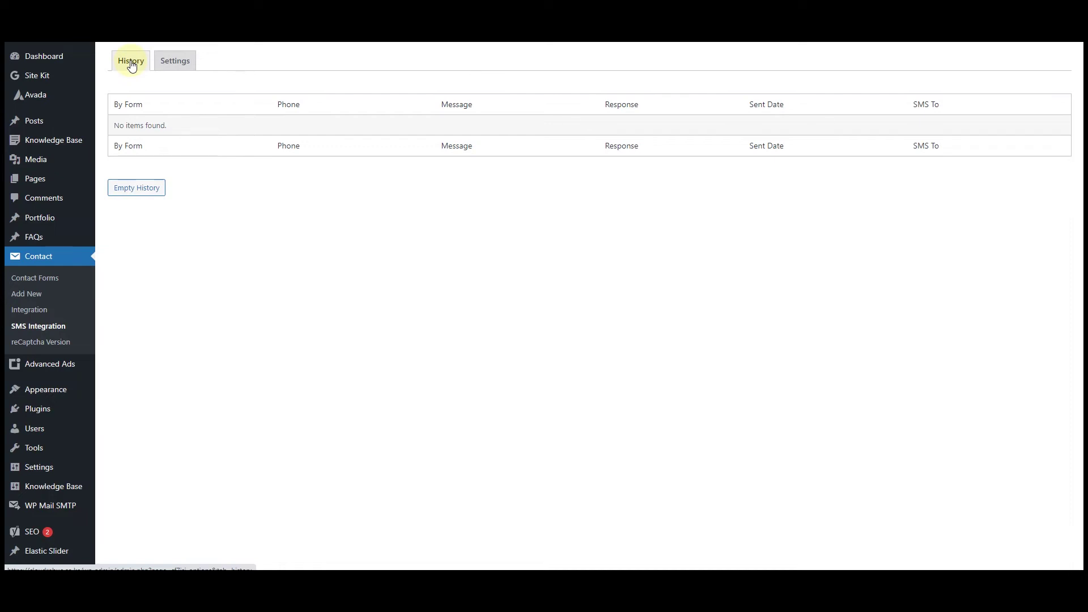
{"action": "left_click", "coordinate": [175, 63]}
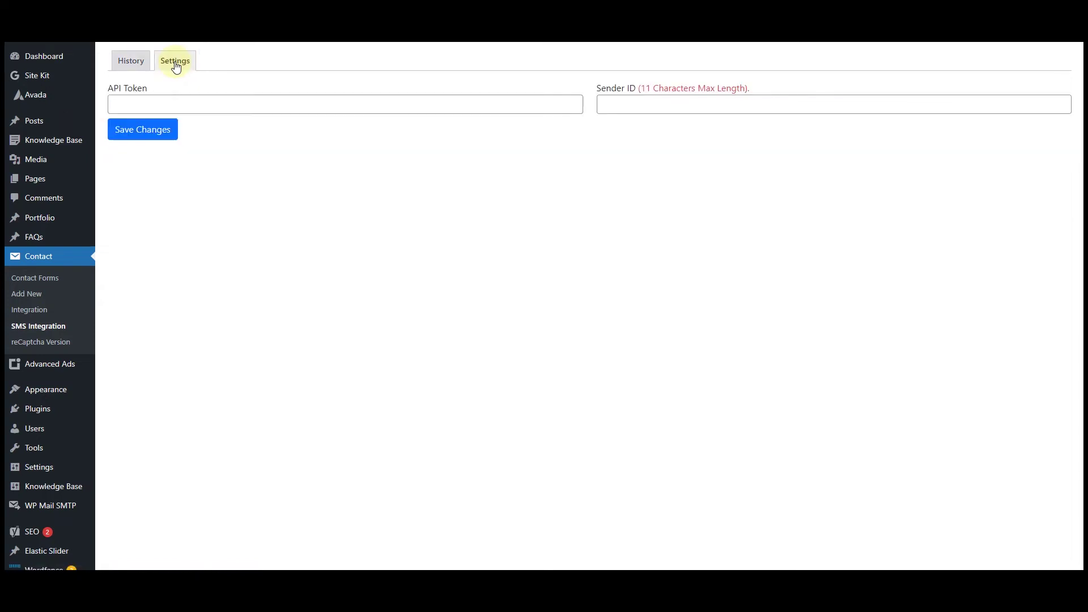
{"action": "left_click", "coordinate": [210, 105]}
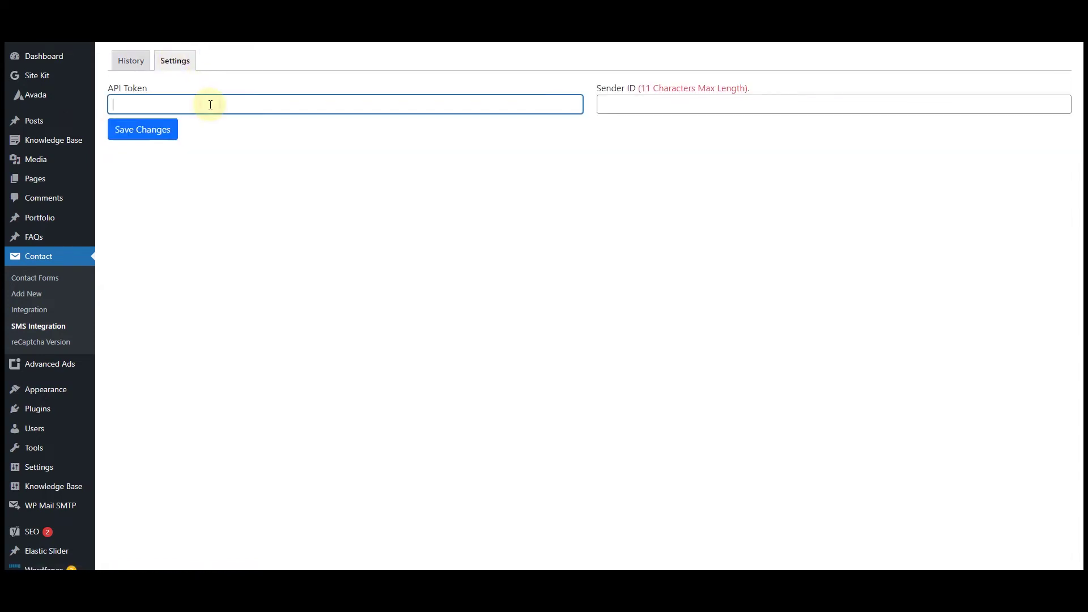
{"action": "key", "text": "alt+Tab"}
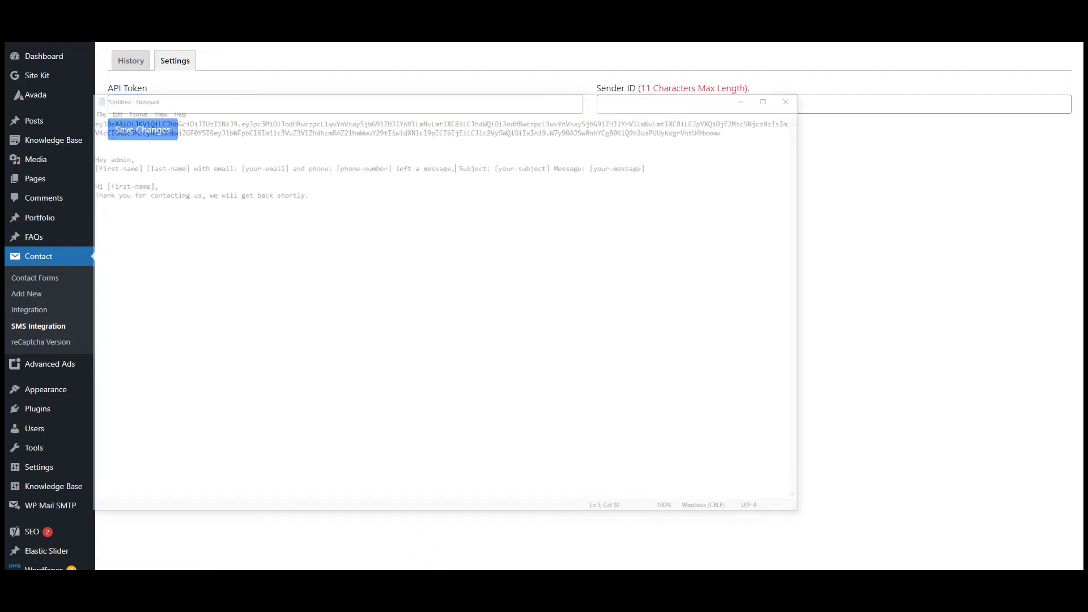
{"action": "key", "text": "alt+Tab"}
{"action": "key", "text": "ctrl+v"}
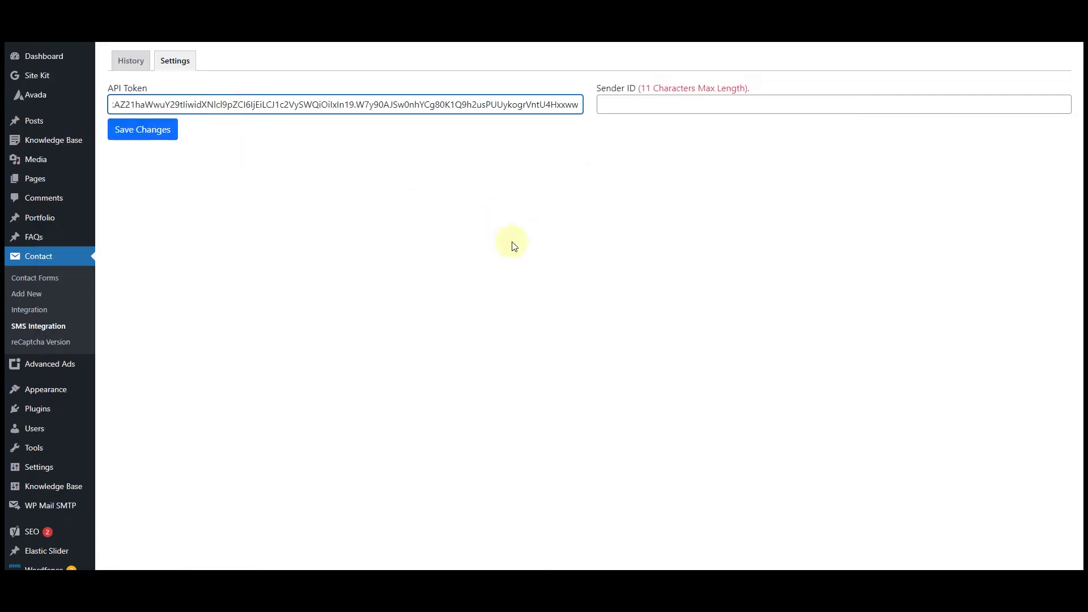
Step: Enter sender ID CLOUD_REBUE and save the SMS integration settings
{"action": "left_click", "coordinate": [620, 101]}
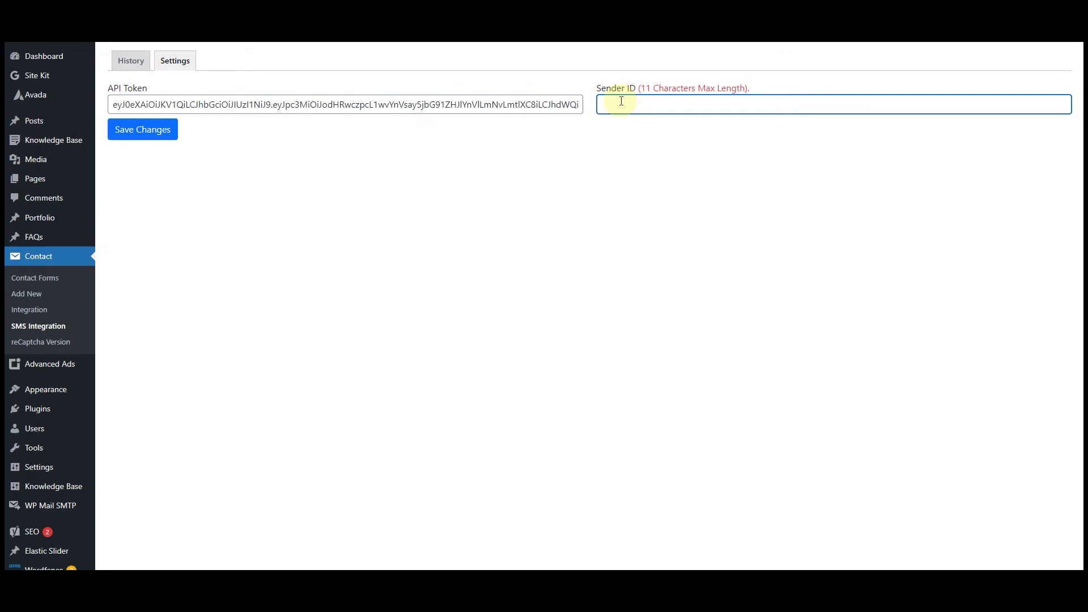
{"action": "type", "text": "CLOU"}
{"action": "type", "text": "D_R"}
{"action": "type", "text": "EB"}
{"action": "type", "text": "UE"}
{"action": "left_click", "coordinate": [145, 138]}
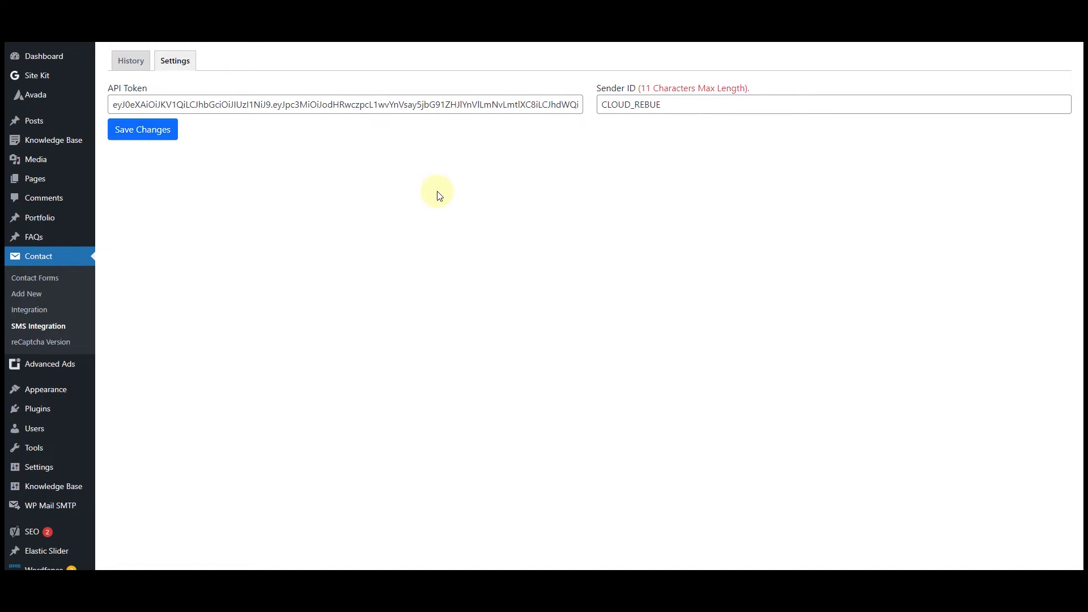
Step: Edit the Contact Form's Cloud Rebue SMS settings and enter the admin phone number to notify
{"action": "left_click", "coordinate": [36, 285]}
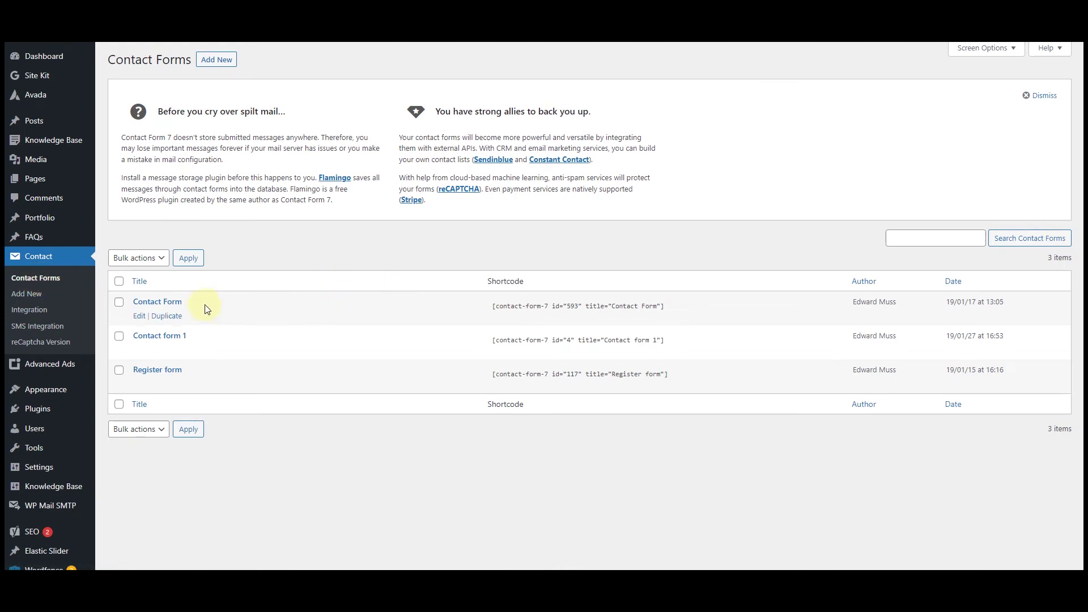
{"action": "left_click", "coordinate": [153, 301]}
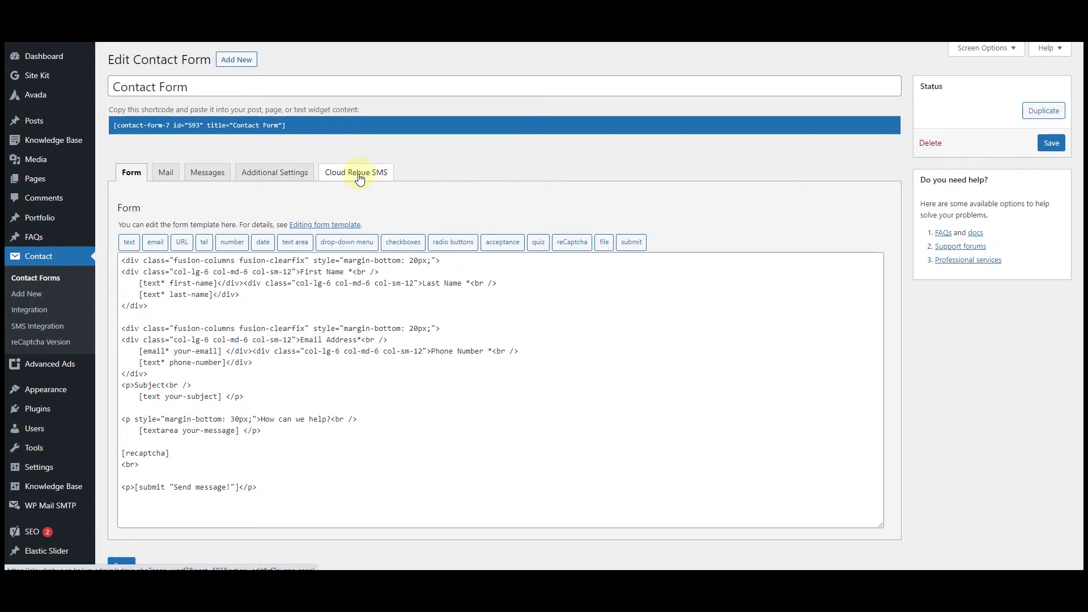
{"action": "left_click", "coordinate": [361, 179]}
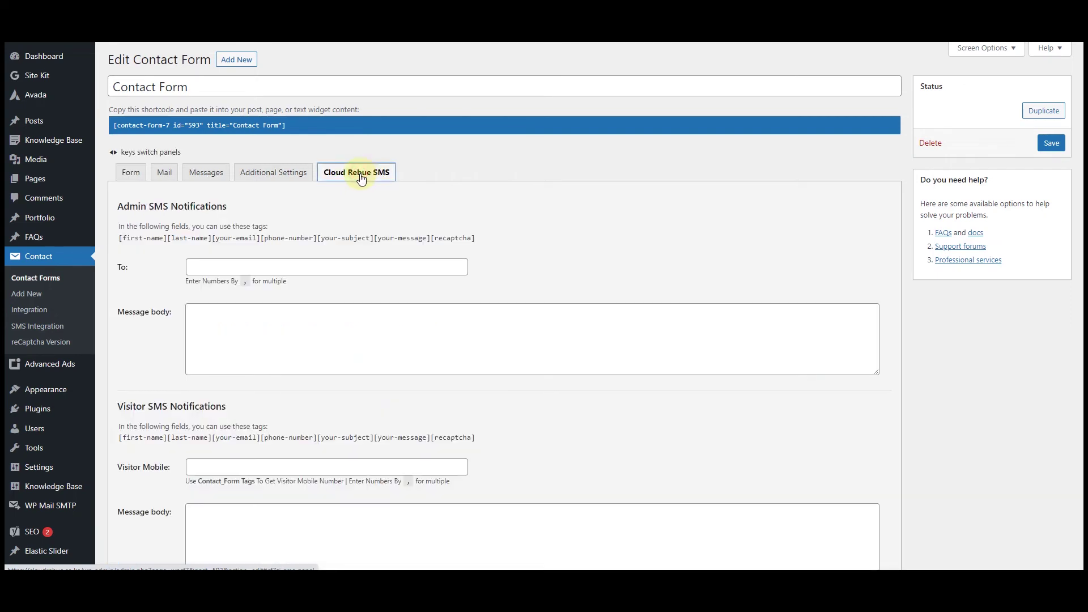
{"action": "left_click", "coordinate": [255, 267]}
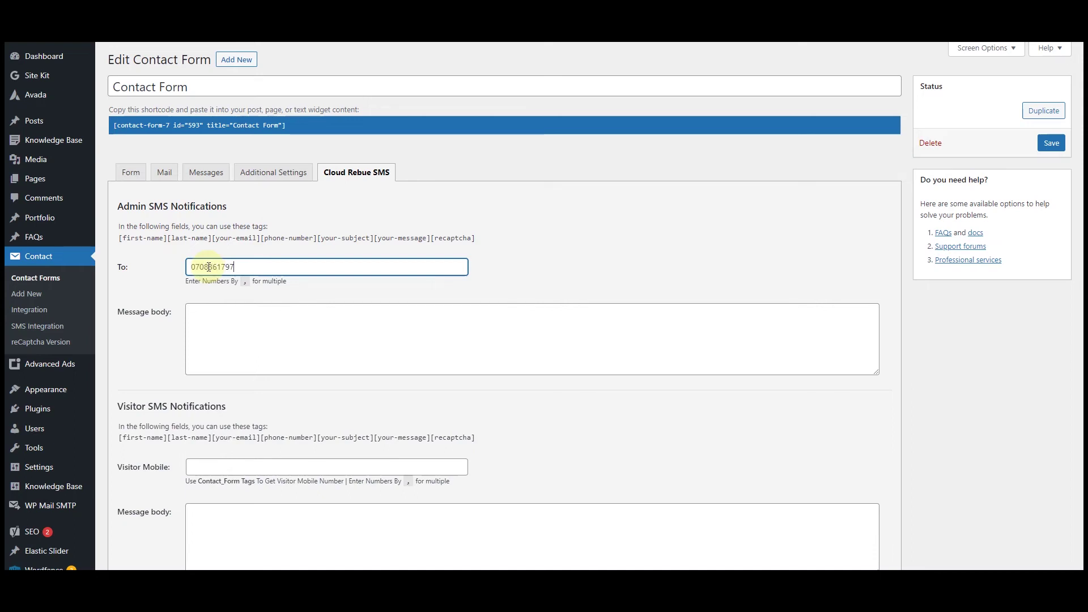
Step: Paste the admin notification template from Notepad into the admin SMS message body
{"action": "left_click", "coordinate": [209, 319]}
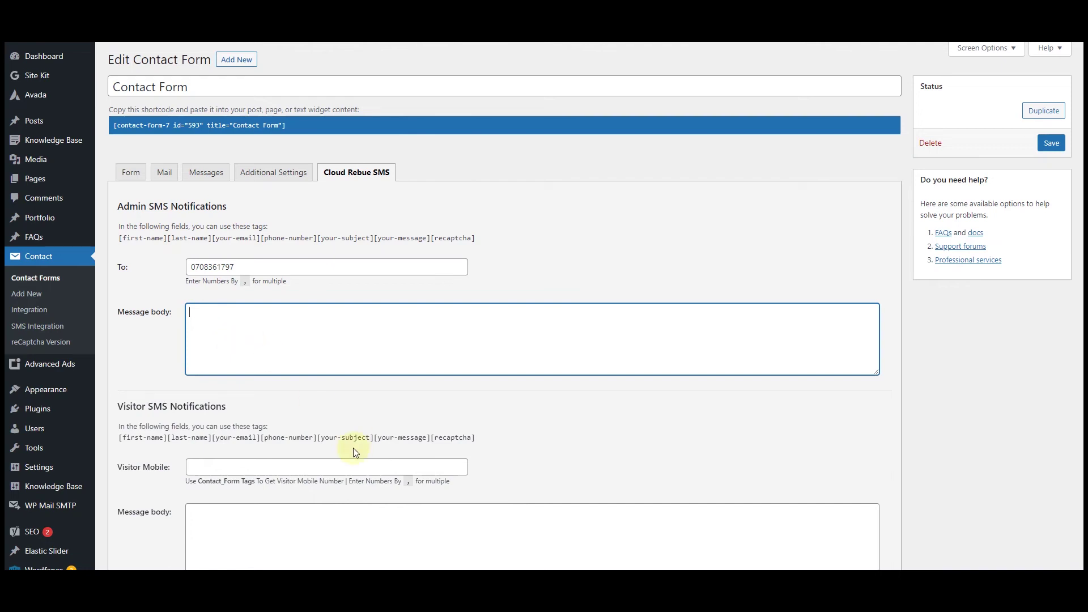
{"action": "key", "text": "alt+Tab"}
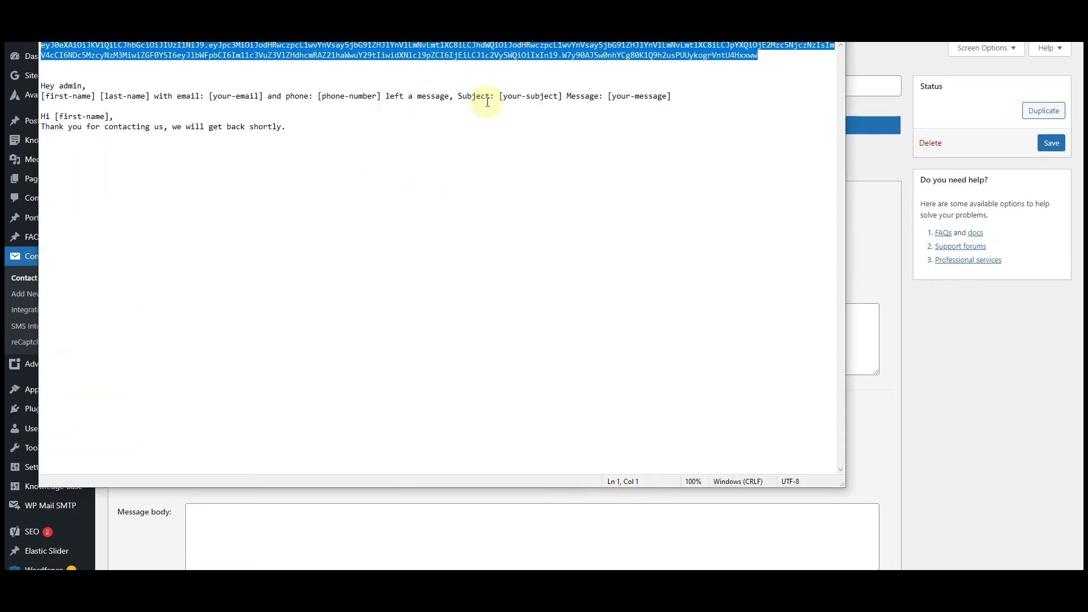
{"action": "left_click_drag", "start_coordinate": [681, 96], "coordinate": [38, 81]}
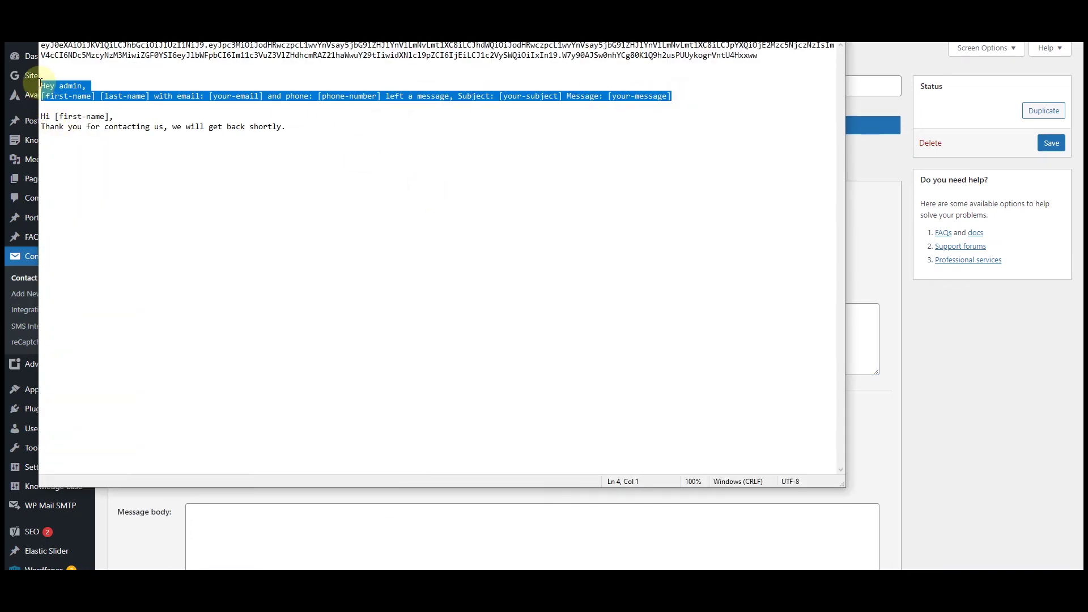
{"action": "left_click", "coordinate": [220, 515]}
{"action": "left_click", "coordinate": [207, 324]}
{"action": "type", "text": "Hey admin, [first-name] [last-name] with email: [your-email] and phone: [phone-number] left a message, Subject: [your-subject] Message: [your-message]"}
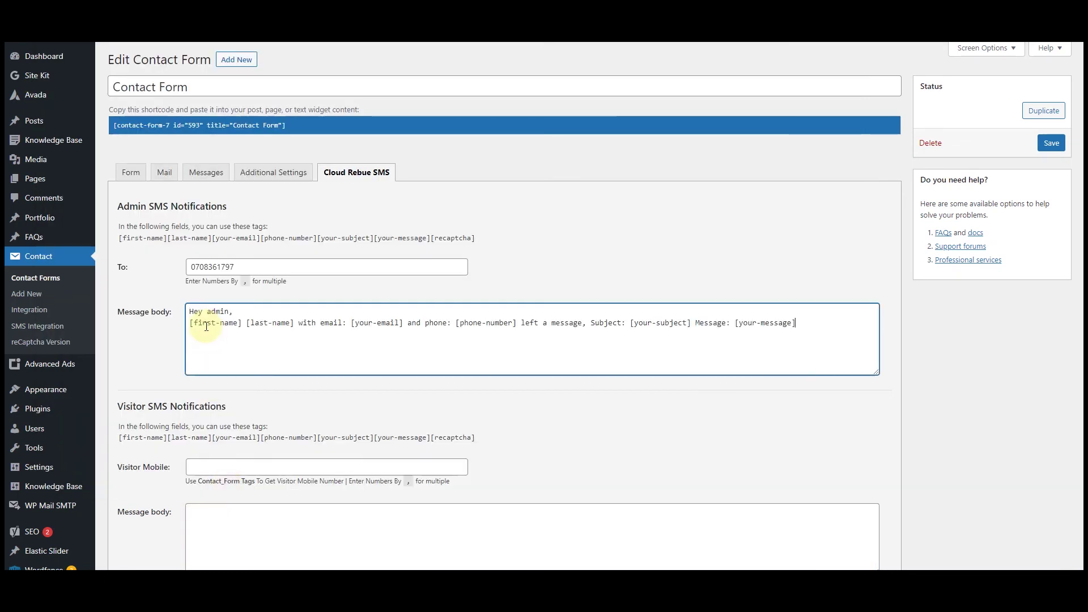
Step: Review the [first-name], [last-name], [your-email], subject and message tags against the available form tags
{"action": "mouse_move", "coordinate": [118, 238]}
{"action": "left_mouse_down"}
{"action": "mouse_move", "coordinate": [476, 238]}
{"action": "mouse_move", "coordinate": [431, 239]}
{"action": "left_mouse_up"}
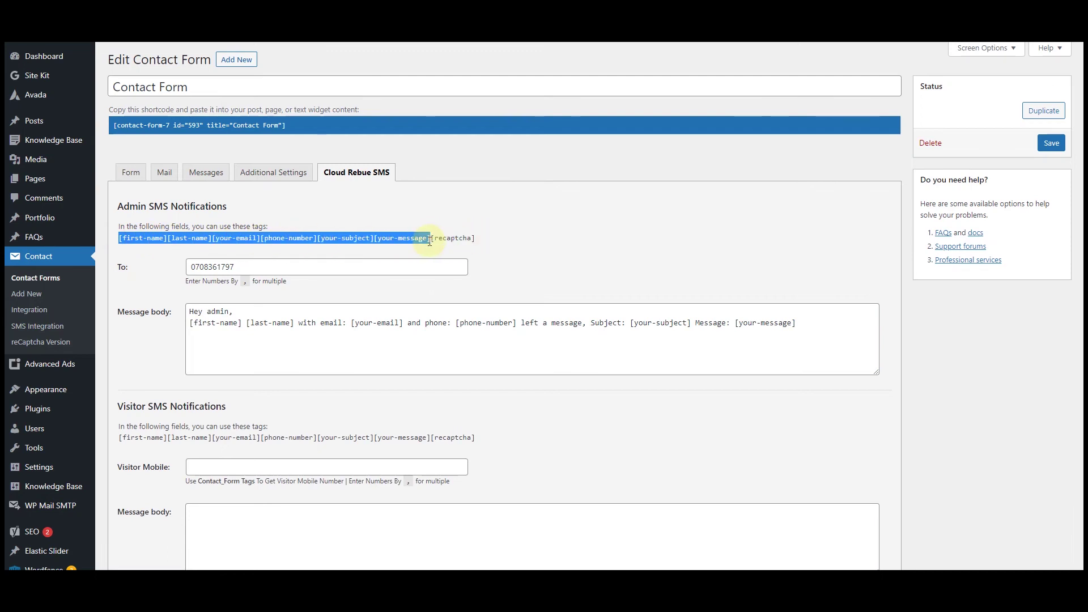
{"action": "left_click", "coordinate": [230, 342]}
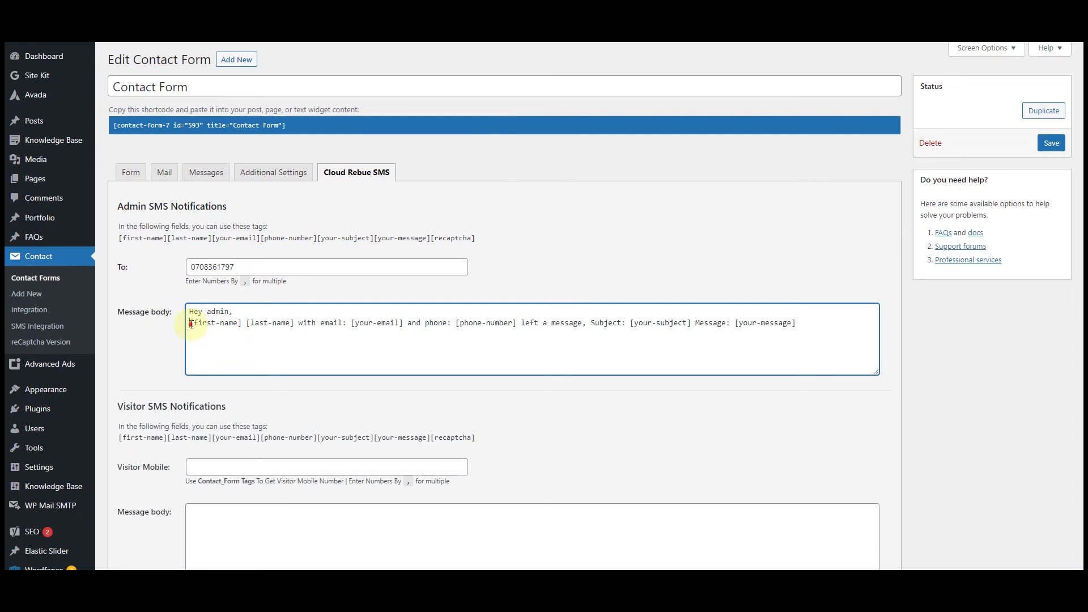
{"action": "left_click_drag", "start_coordinate": [191, 323], "coordinate": [242, 323]}
{"action": "left_click", "coordinate": [252, 322]}
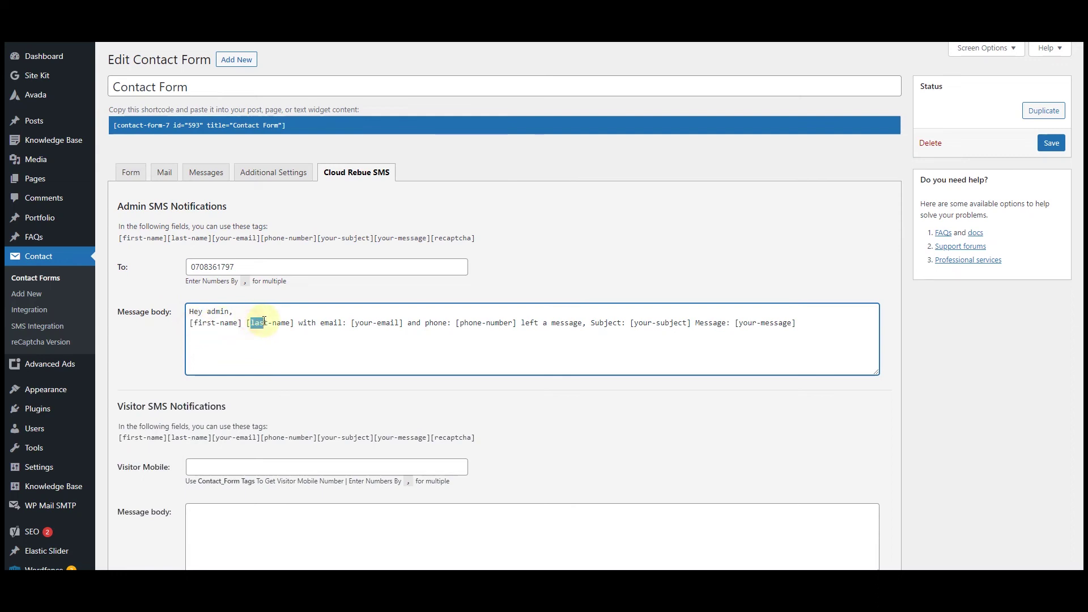
{"action": "left_click_drag", "start_coordinate": [352, 324], "coordinate": [377, 322]}
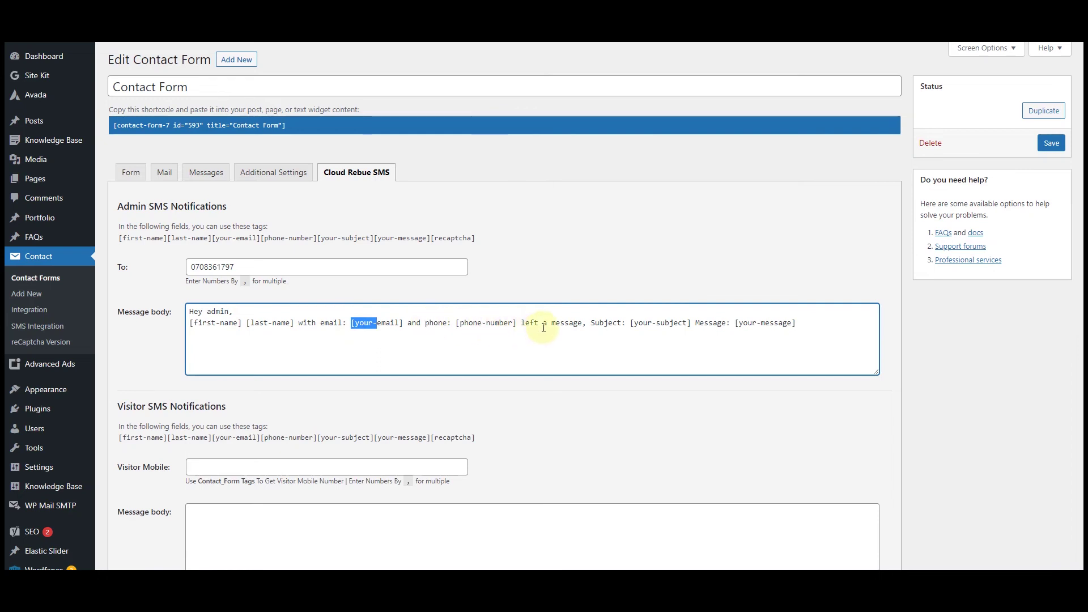
{"action": "left_click_drag", "start_coordinate": [591, 323], "coordinate": [796, 323]}
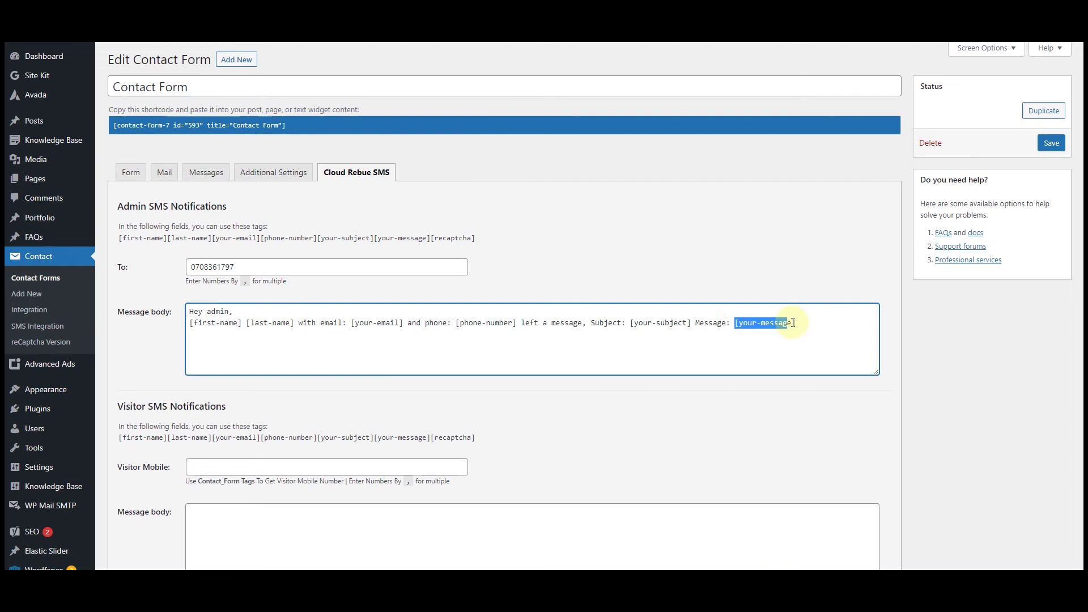
{"action": "left_click", "coordinate": [400, 326]}
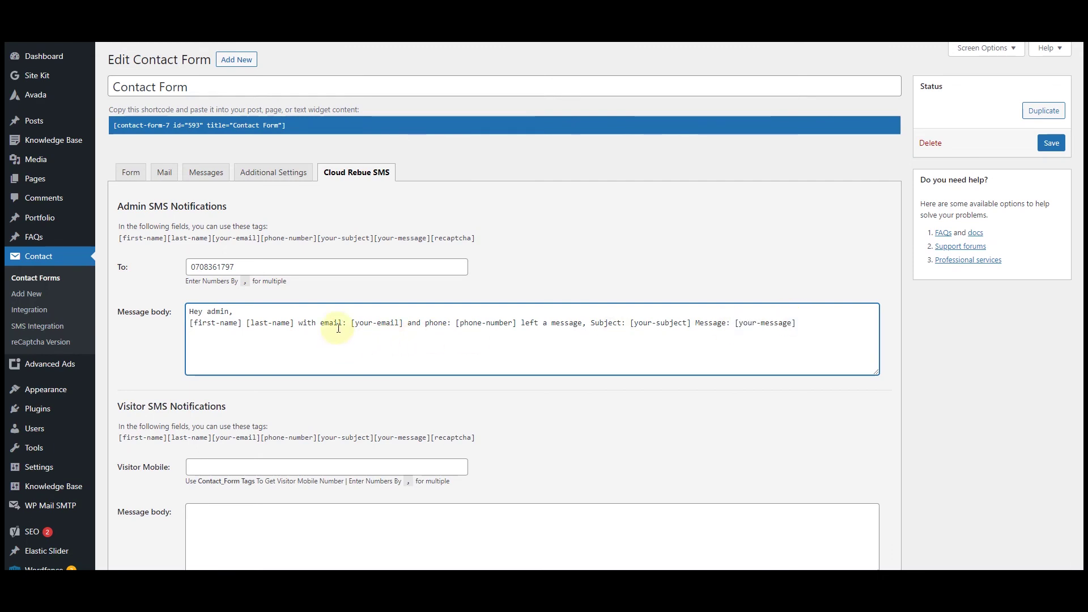
{"action": "scroll", "coordinate": [331, 332], "scroll_direction": "down", "scroll_amount": 3}
{"action": "left_click", "coordinate": [199, 360]}
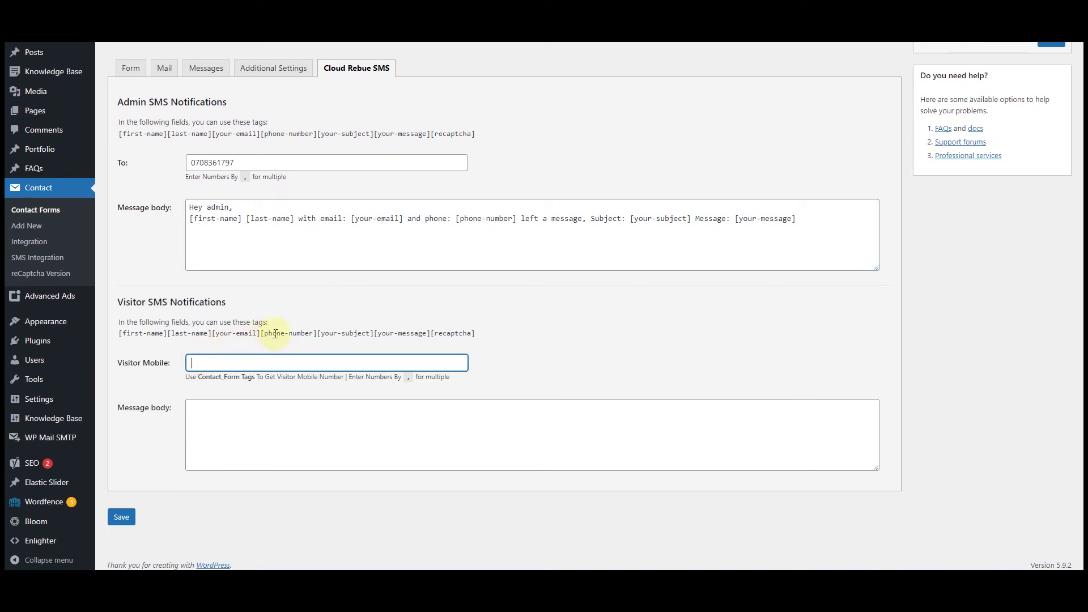
Step: Set the visitor mobile number to the form's [phone-number] tag
{"action": "left_click_drag", "start_coordinate": [261, 334], "coordinate": [314, 333]}
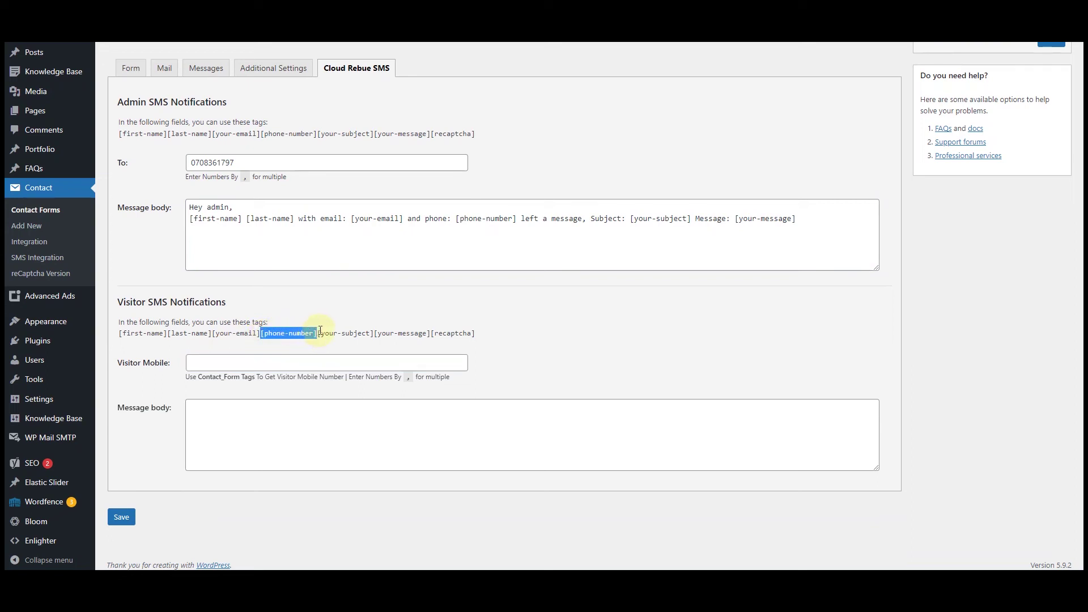
{"action": "left_click", "coordinate": [212, 364]}
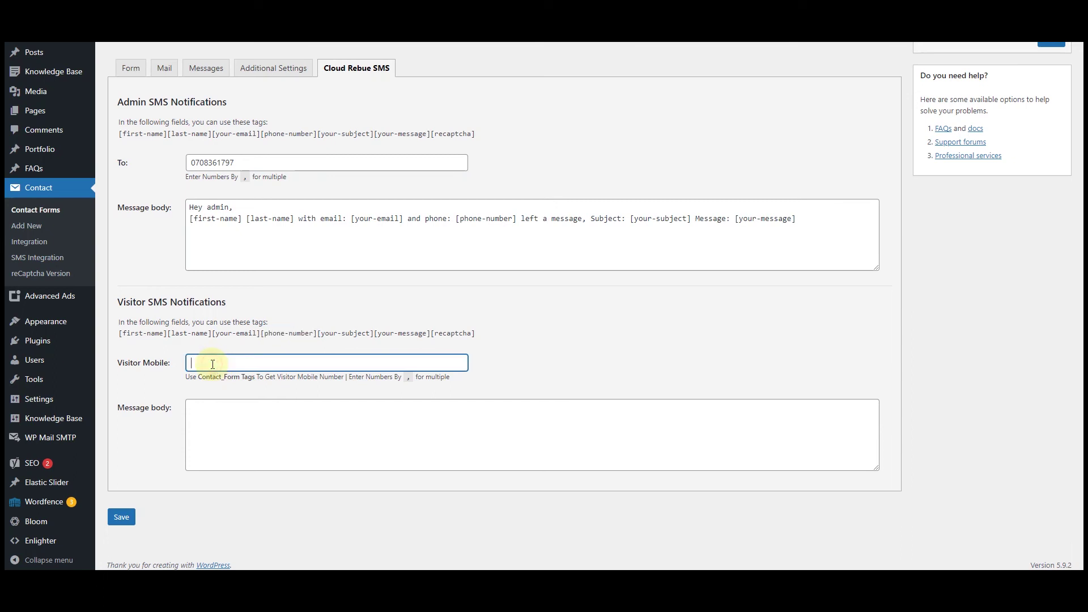
{"action": "key", "text": "ctrl+v"}
Step: Paste the visitor thank-you template from Notepad into the visitor SMS message body
{"action": "left_click", "coordinate": [199, 414]}
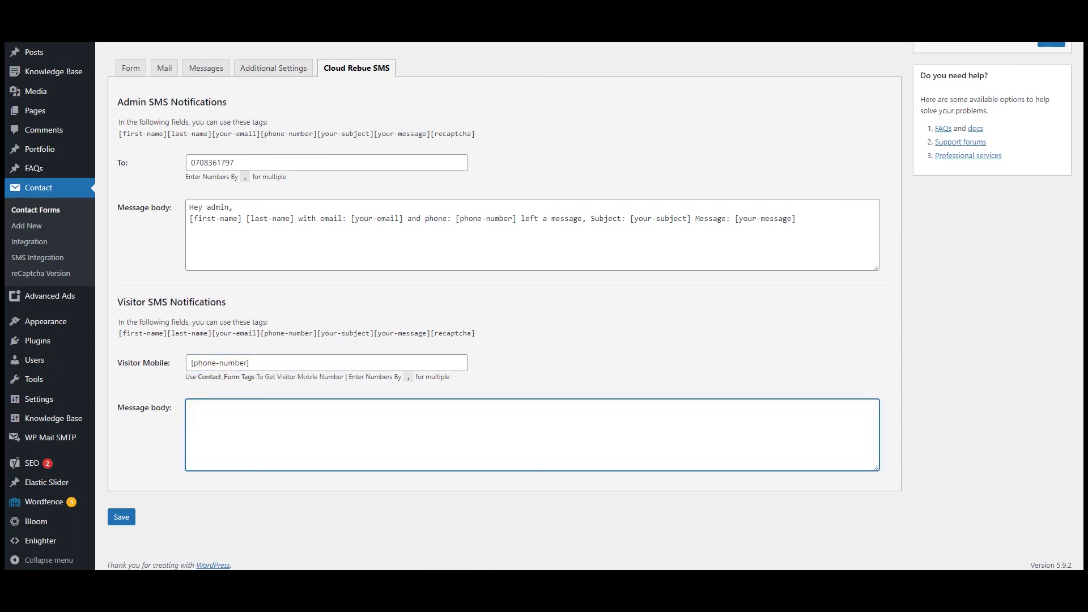
{"action": "key", "text": "alt+Tab"}
{"action": "mouse_move", "coordinate": [289, 128]}
{"action": "left_mouse_down"}
{"action": "mouse_move", "coordinate": [42, 126]}
{"action": "mouse_move", "coordinate": [41, 116]}
{"action": "left_mouse_up"}
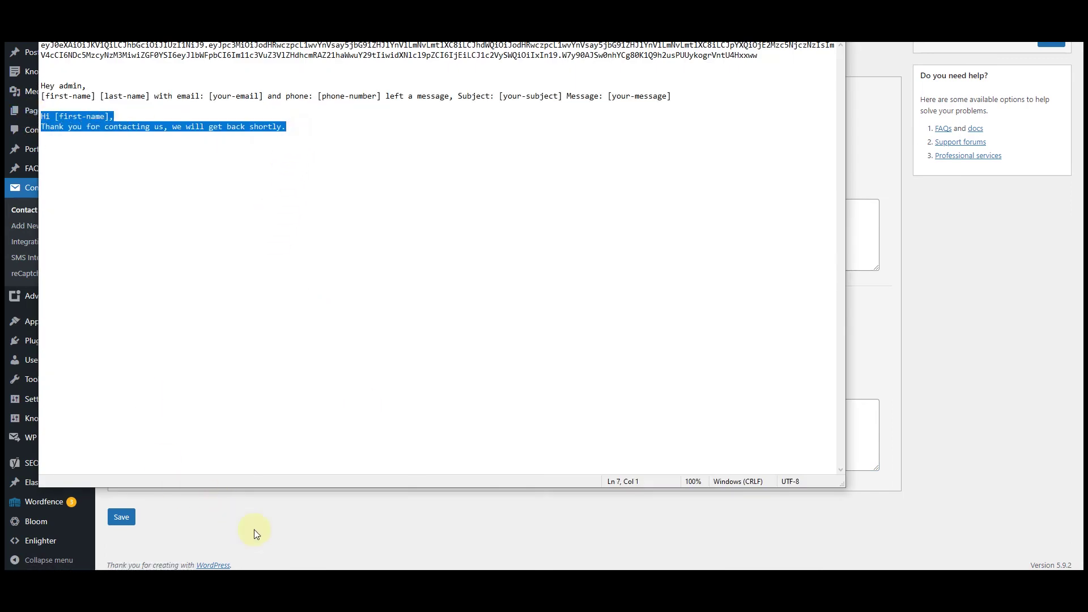
{"action": "key", "text": "alt+Tab"}
{"action": "left_click", "coordinate": [214, 416]}
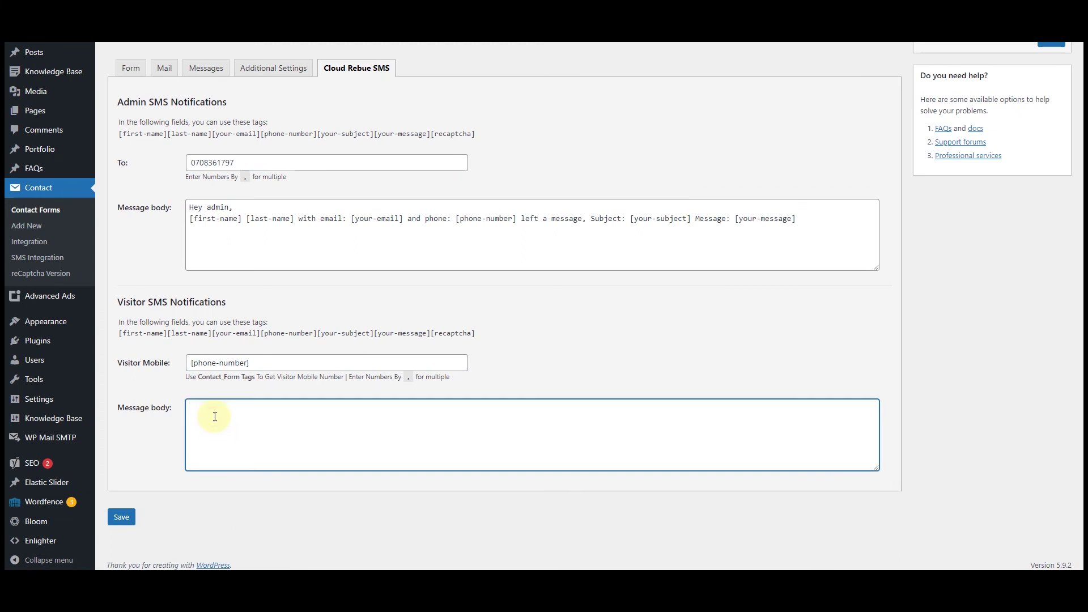
{"action": "key", "text": "ctrl+v"}
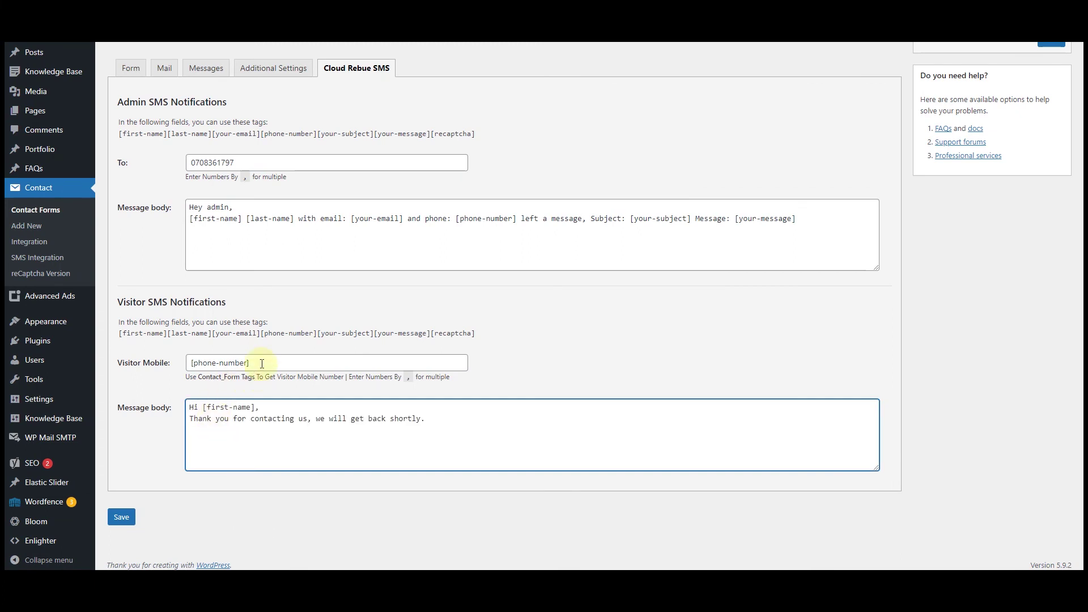
Step: Review the [phone-number] value and [first-name] greeting line, then save the contact form
{"action": "left_click_drag", "start_coordinate": [252, 363], "coordinate": [191, 363]}
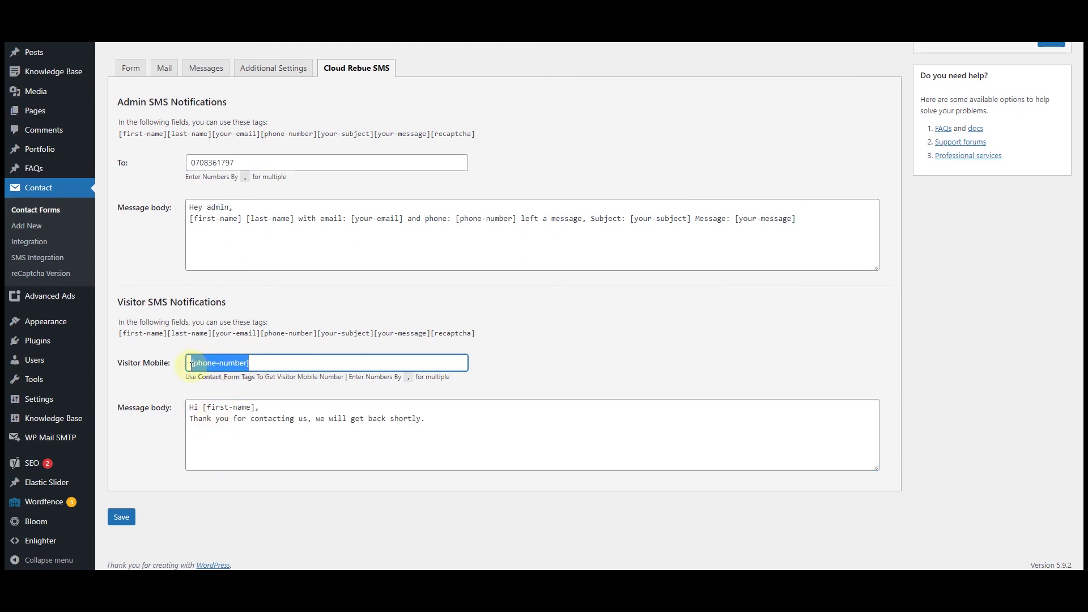
{"action": "left_click", "coordinate": [222, 428]}
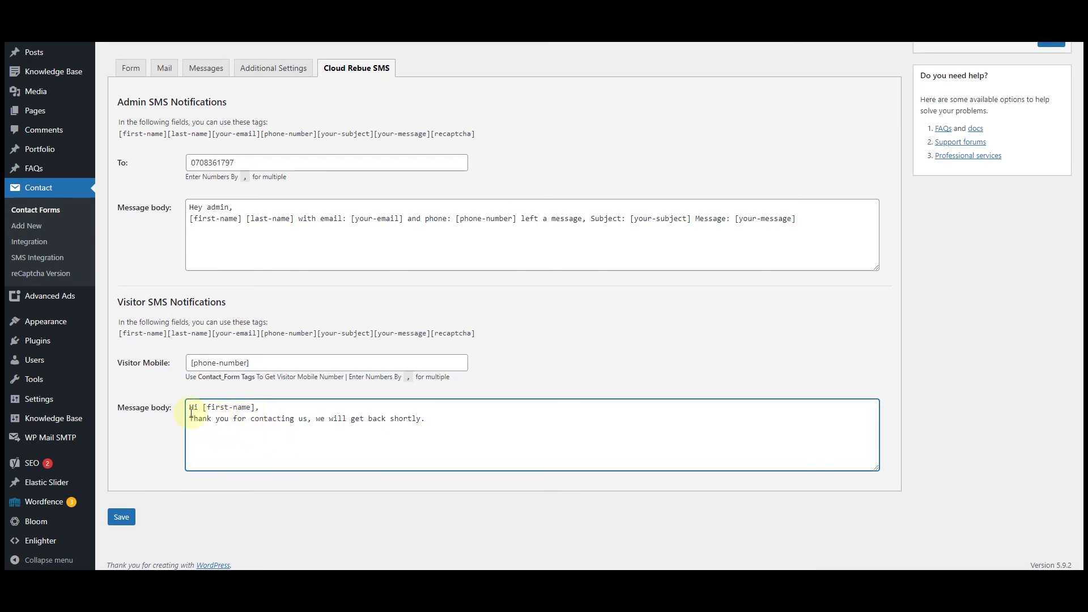
{"action": "left_click_drag", "start_coordinate": [187, 408], "coordinate": [266, 406]}
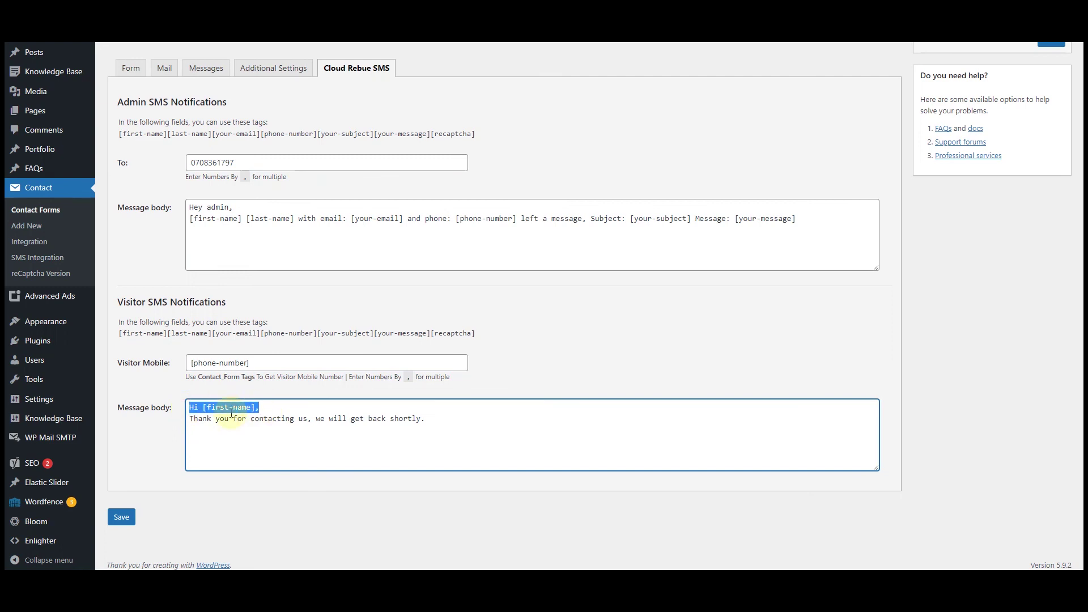
{"action": "left_click", "coordinate": [267, 407]}
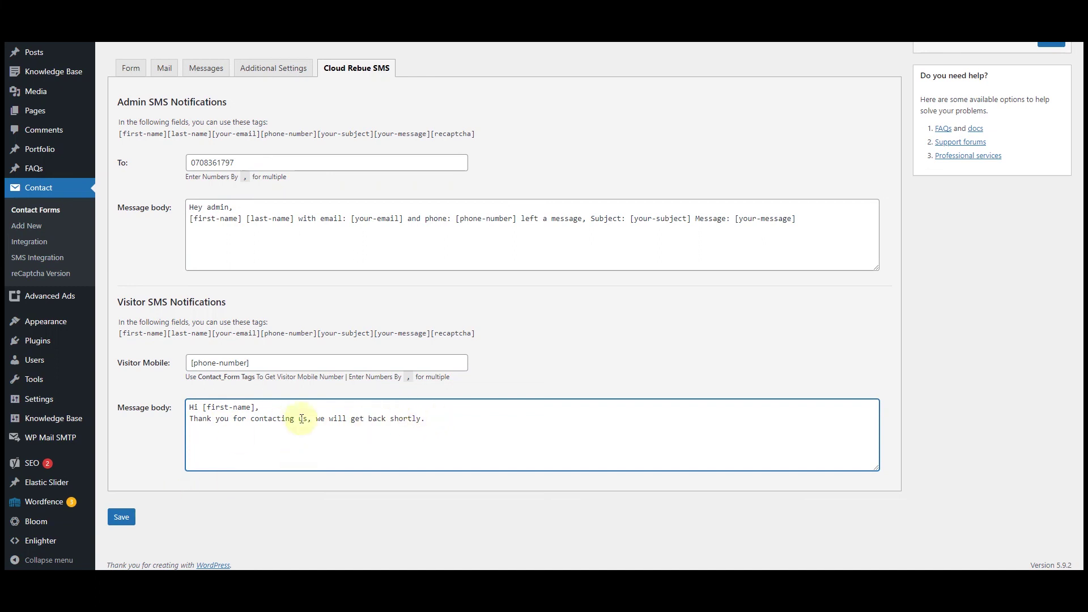
{"action": "left_click", "coordinate": [125, 517]}
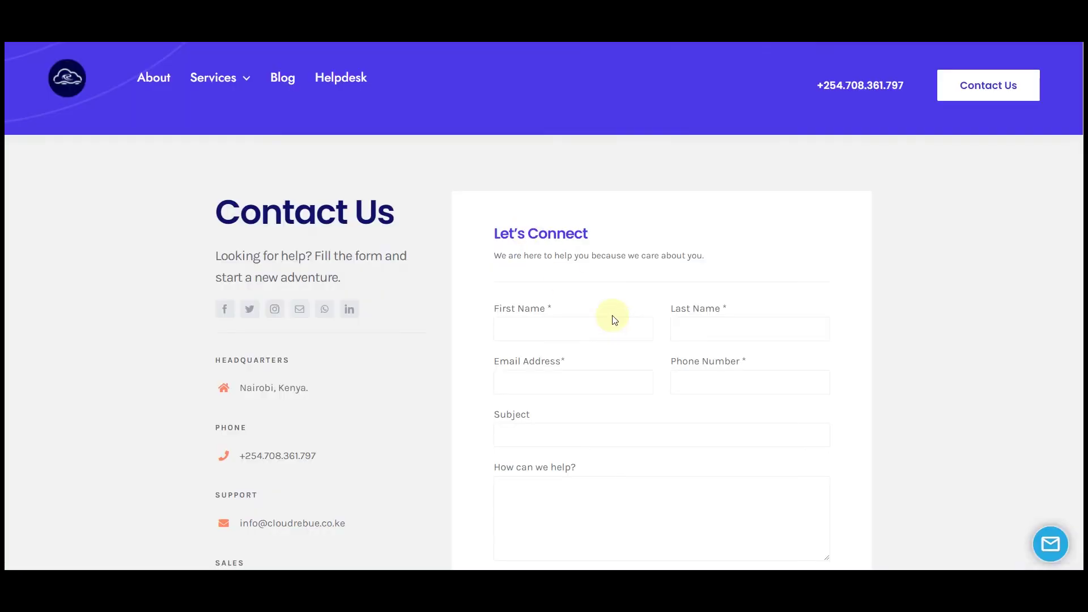
Step: Fill the Contact Us form's name, email, phone and subject 'test' from saved autofill suggestions
{"action": "left_click", "coordinate": [542, 318]}
{"action": "left_click", "coordinate": [513, 357]}
{"action": "left_click", "coordinate": [721, 327]}
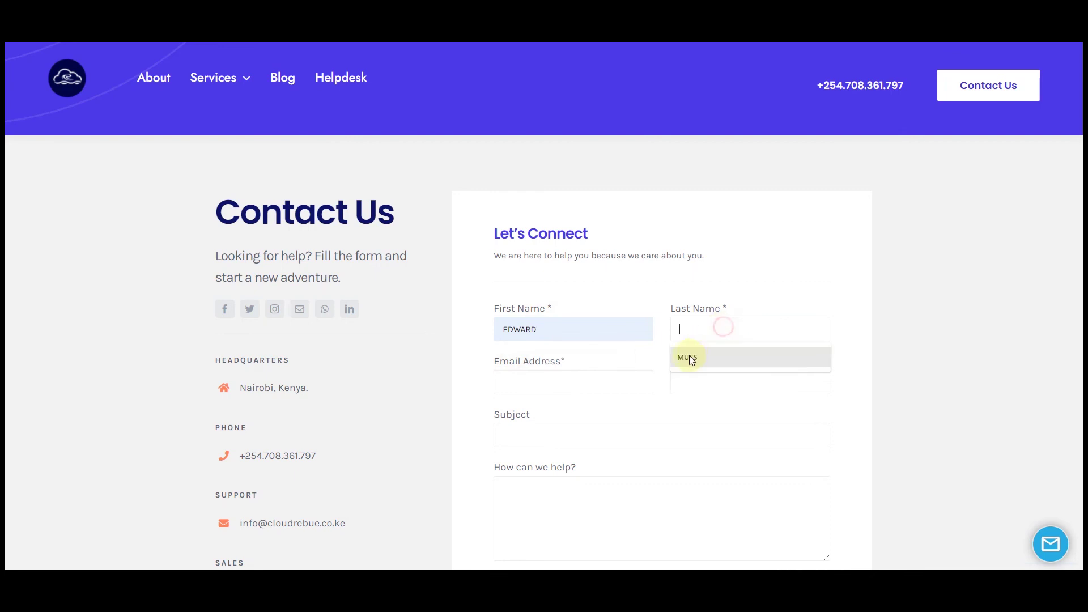
{"action": "left_click", "coordinate": [690, 355]}
{"action": "scroll", "coordinate": [630, 287], "scroll_direction": "down", "scroll_amount": 1}
{"action": "left_click", "coordinate": [524, 323]}
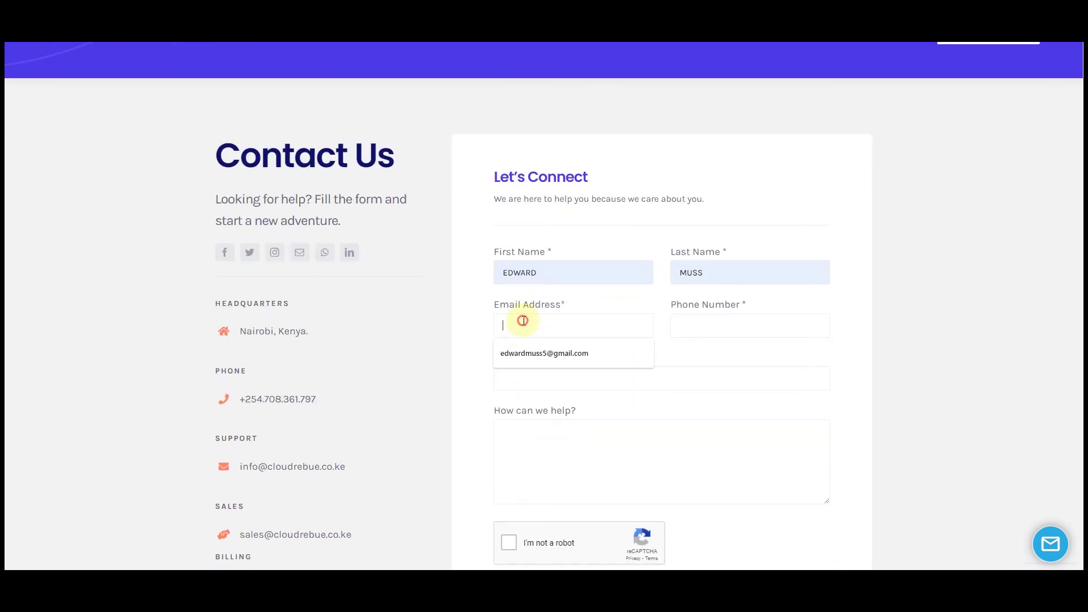
{"action": "left_click", "coordinate": [519, 352]}
{"action": "left_click", "coordinate": [718, 324]}
{"action": "left_click", "coordinate": [707, 349]}
{"action": "scroll", "coordinate": [661, 292], "scroll_direction": "down", "scroll_amount": 2}
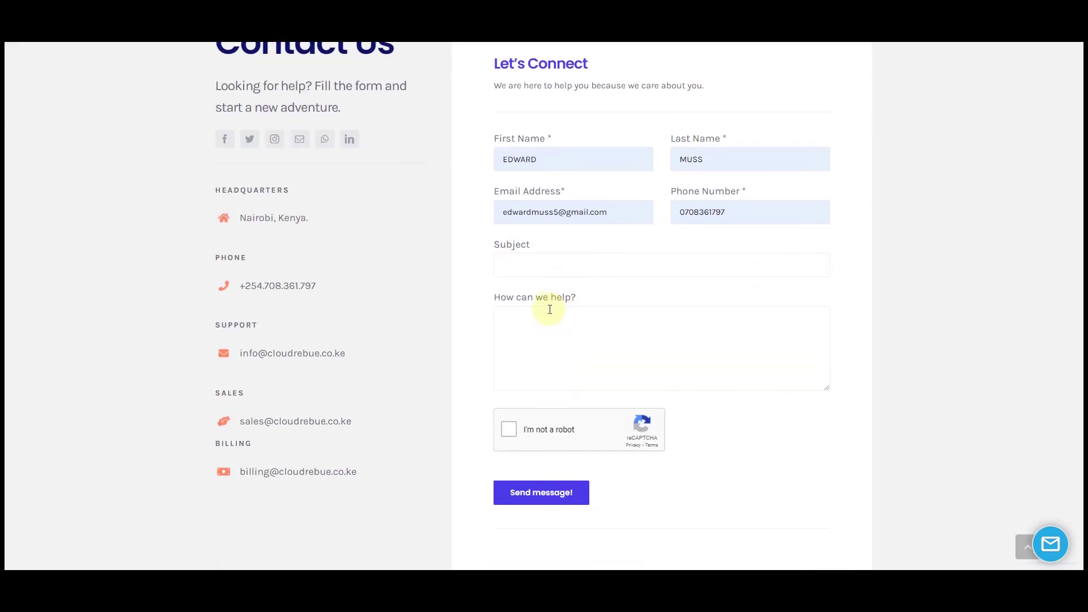
{"action": "left_click", "coordinate": [502, 270]}
{"action": "left_click", "coordinate": [510, 292]}
{"action": "type", "text": "Testing from Contact form on web"}
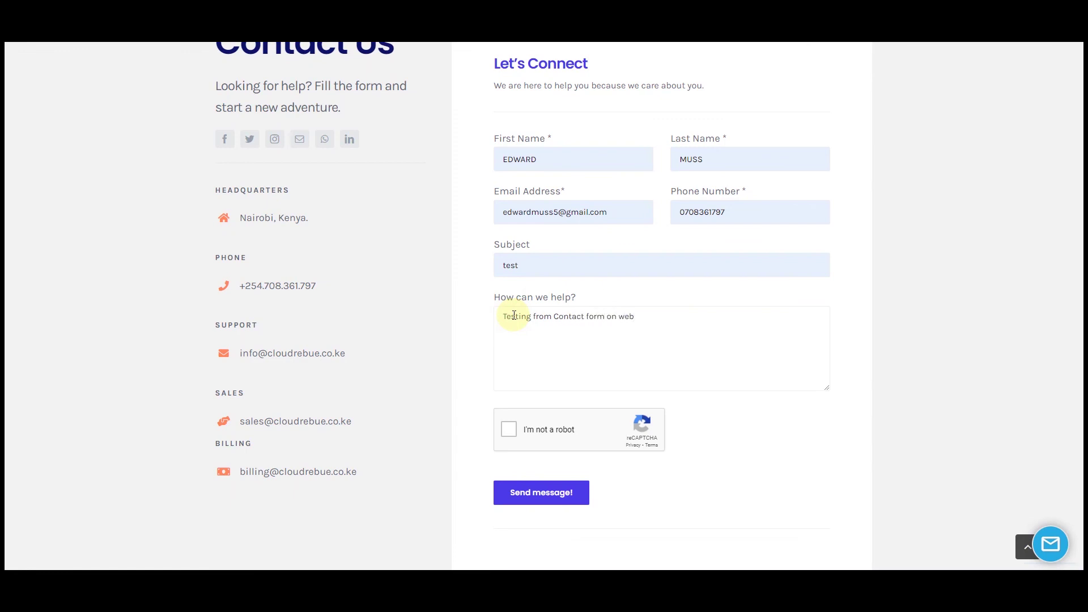
Step: Pass the 'I'm not a robot' check and send the test message
{"action": "left_click", "coordinate": [508, 430]}
{"action": "left_click", "coordinate": [552, 499]}
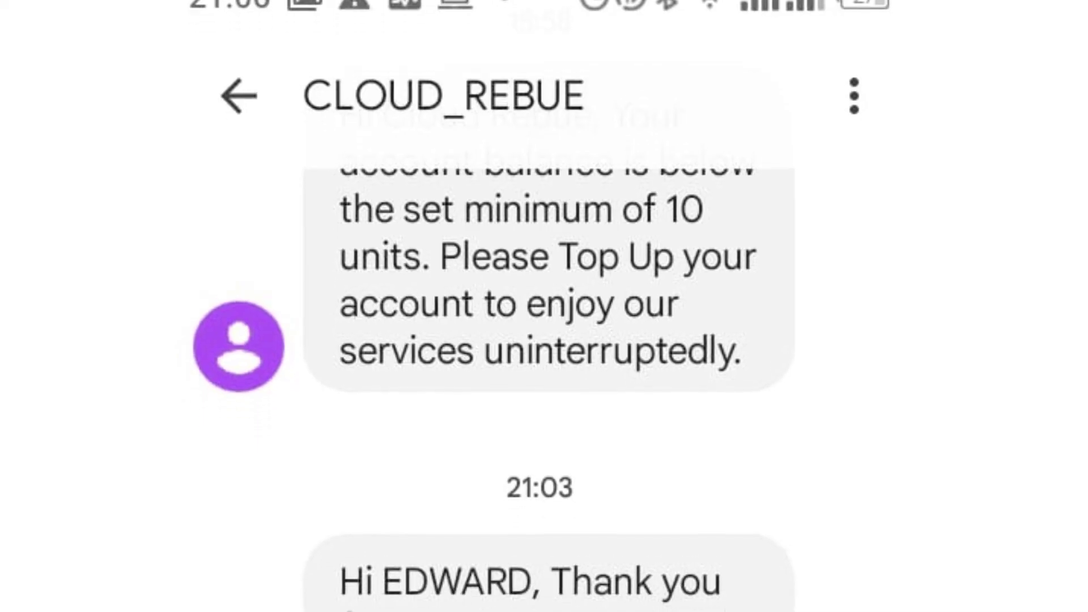